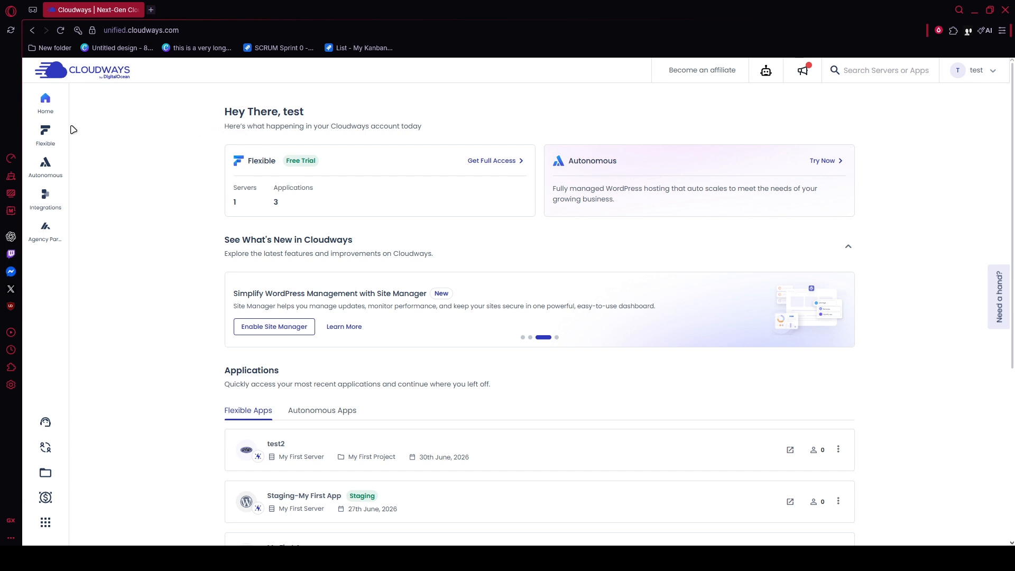
Step: Open the Flexible servers list and start adding a new server
mouse_move(47, 132)
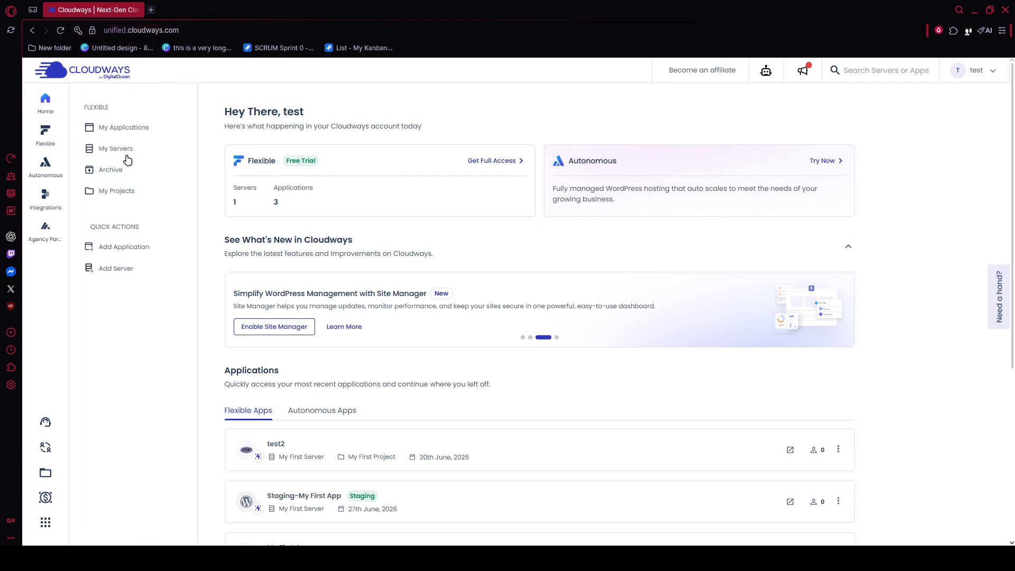
left_click(132, 152)
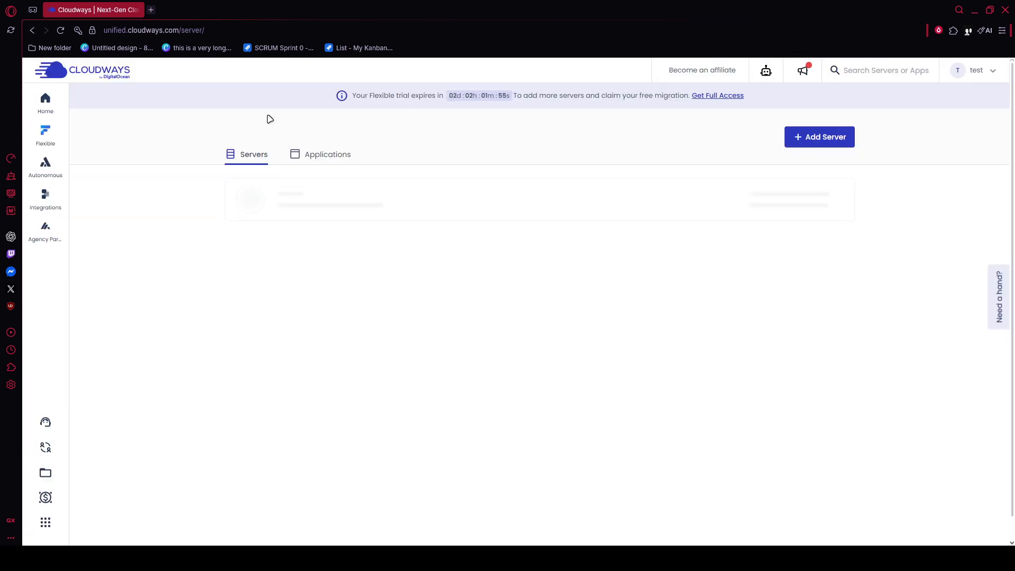
left_click(828, 140)
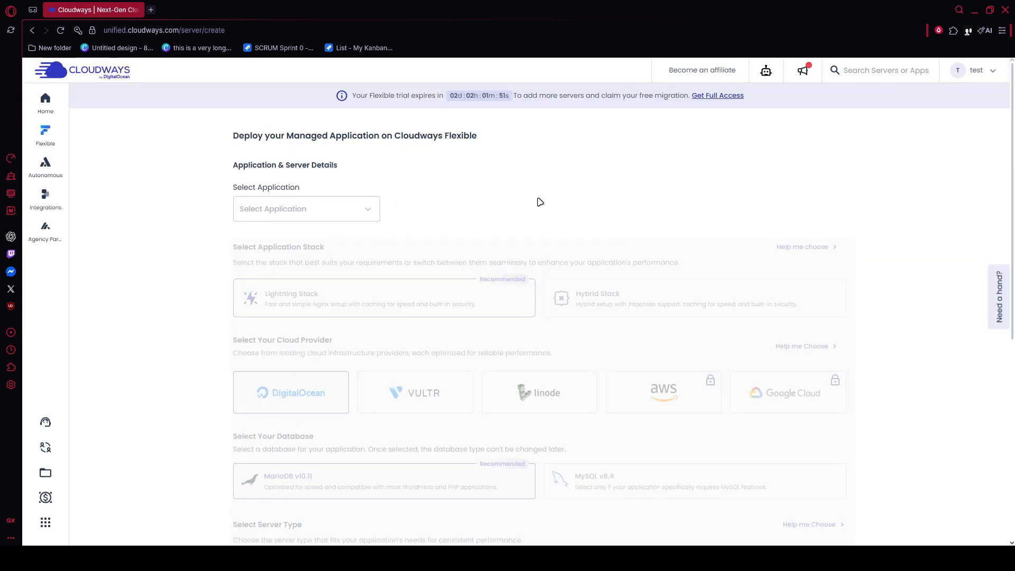
Step: Choose Optimized WordPress as the application to deploy and name it test2
left_click(294, 208)
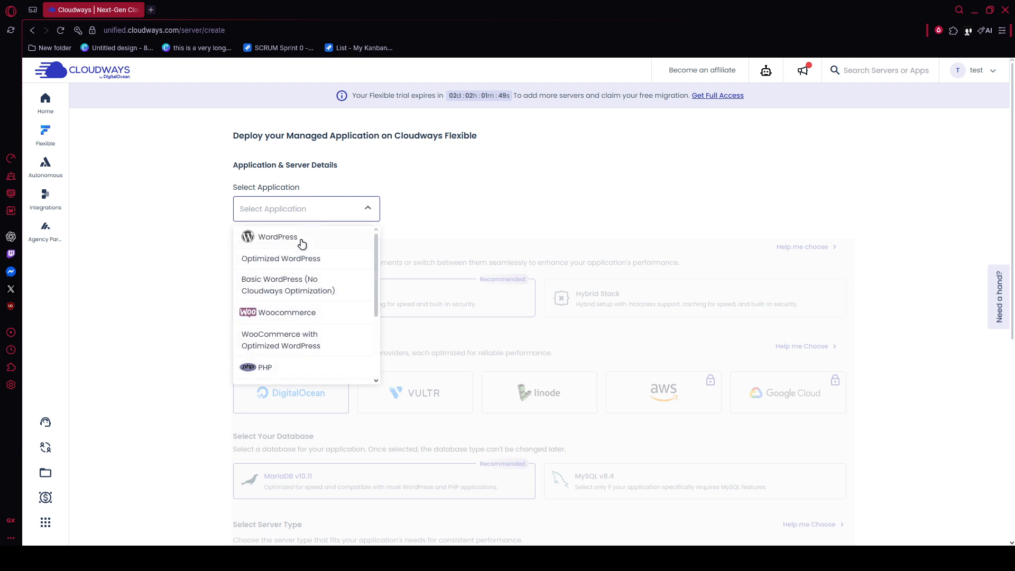
left_click(247, 239)
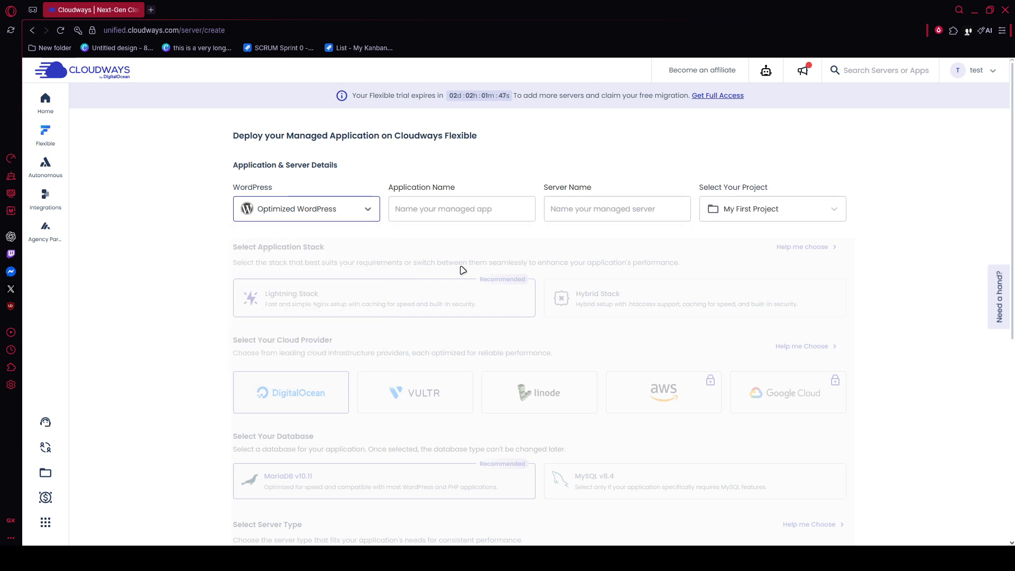
left_click(438, 210)
type("tes")
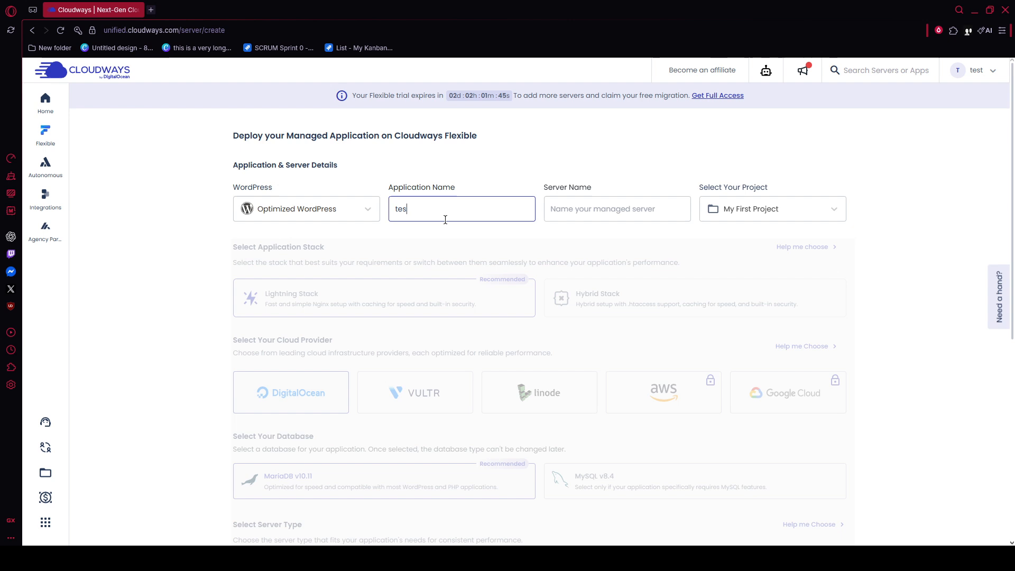
type("t2")
Step: Name the managed server test, keeping it in My First Project
left_click(634, 210)
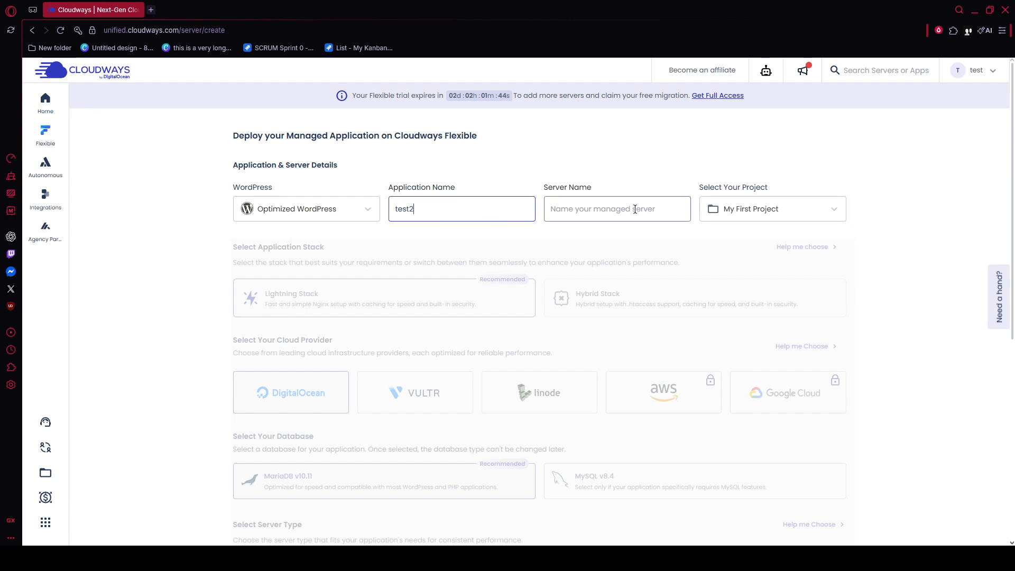
type("test")
key("BackSpace")
key("BackSpace")
key("BackSpace")
key("BackSpace")
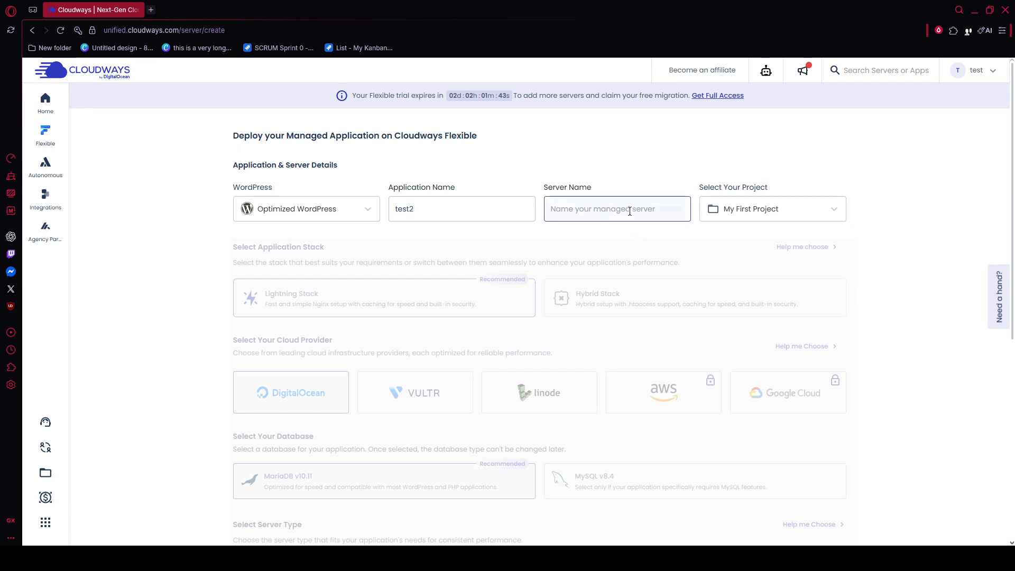
type("test")
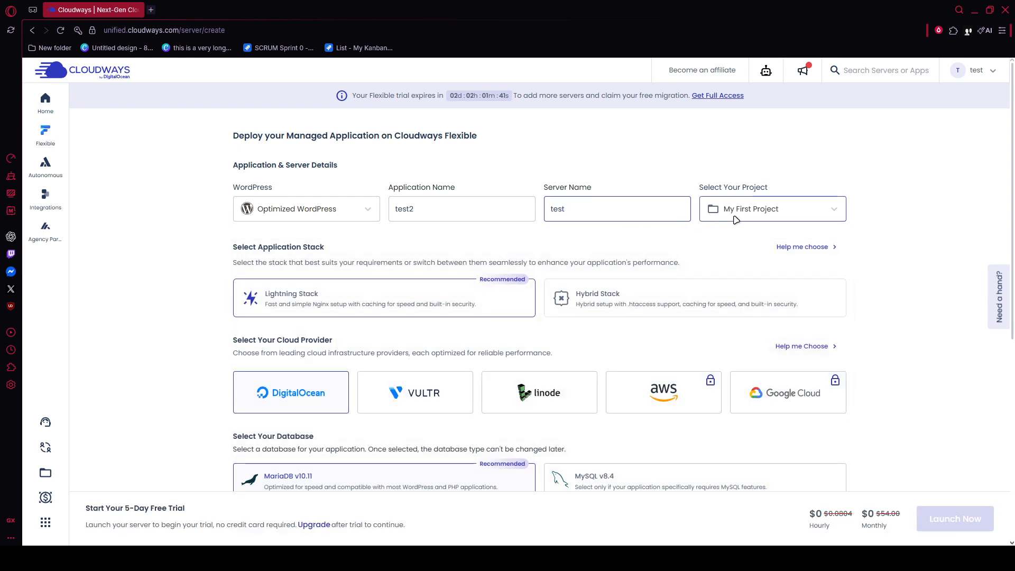
left_click_drag(646, 263, 653, 262)
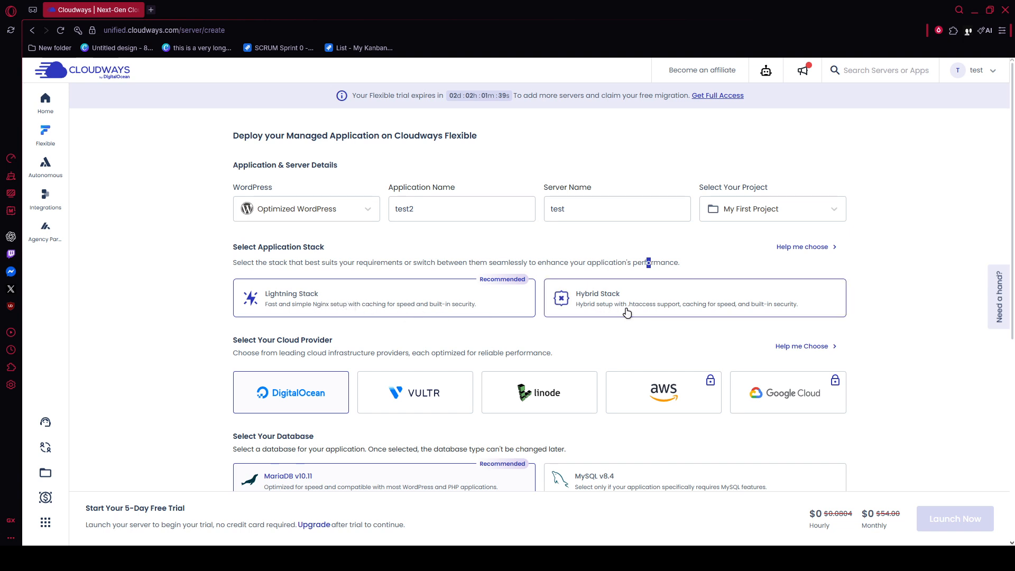
Step: Select Vultr as the cloud provider and set the Standard server size to 8 GB
scroll(573, 302, "down", 2)
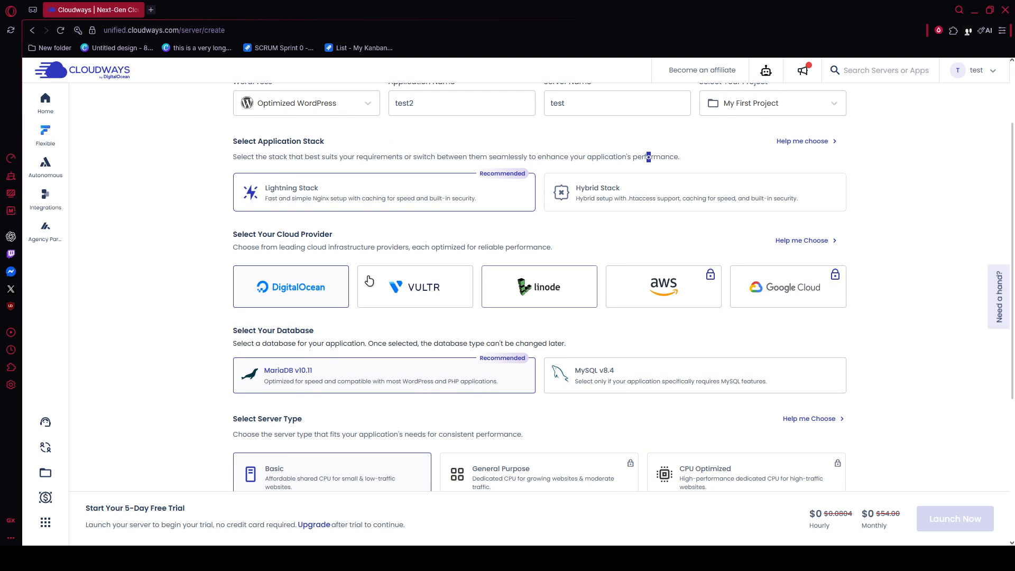
left_click(432, 292)
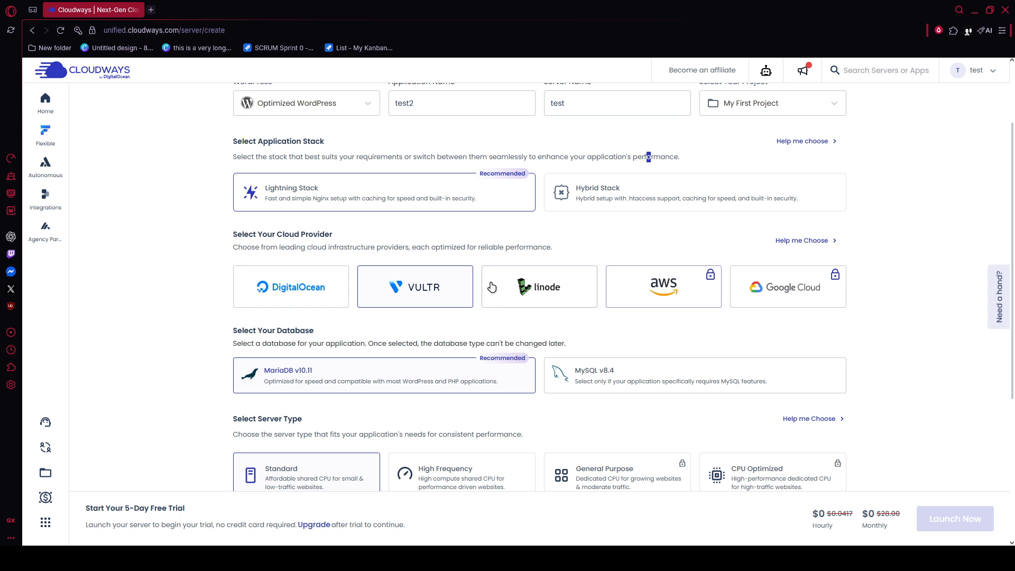
scroll(487, 312, "down", 2)
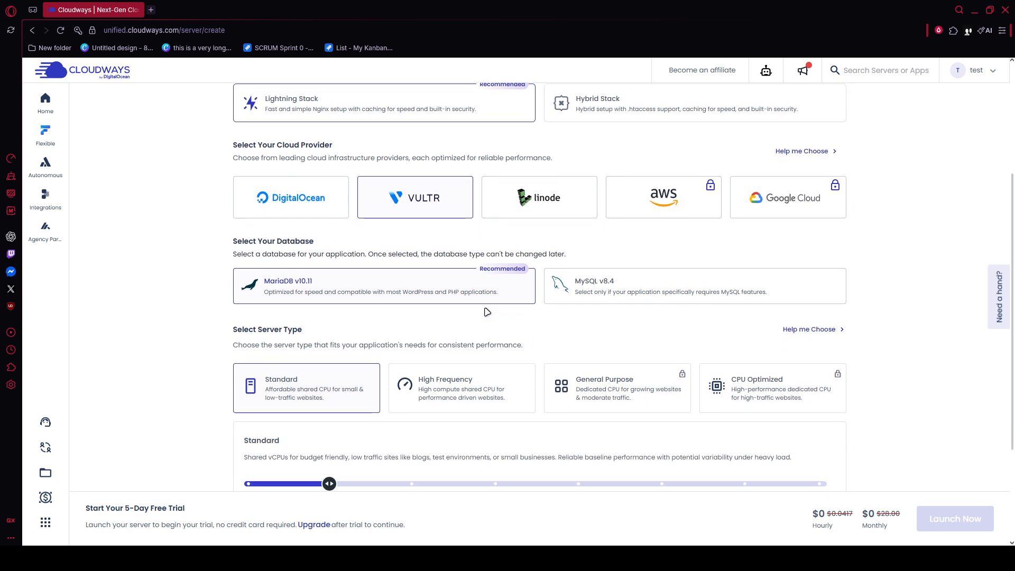
scroll(486, 312, "down", 3)
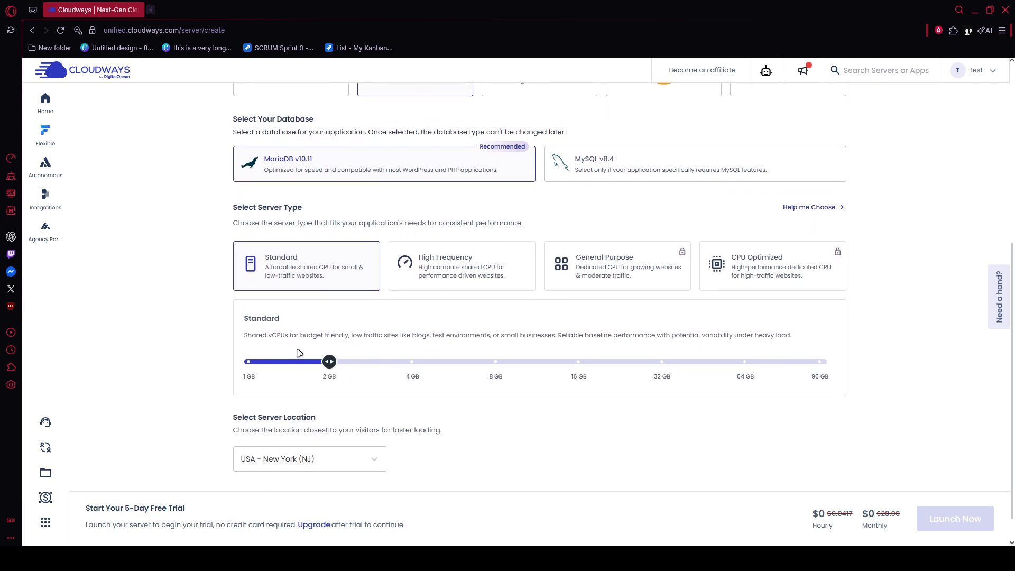
left_click_drag(328, 369, 758, 375)
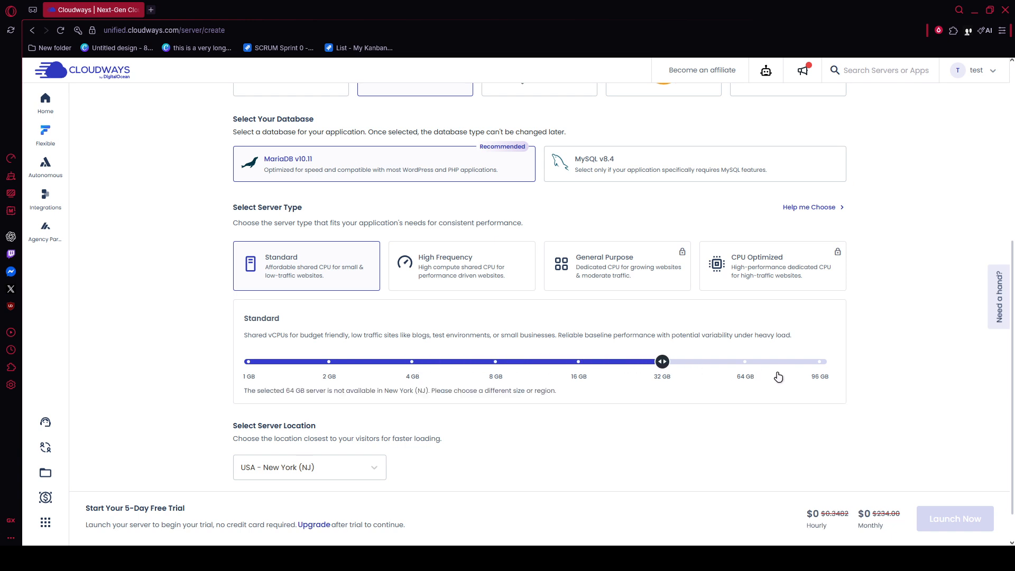
left_click(513, 365)
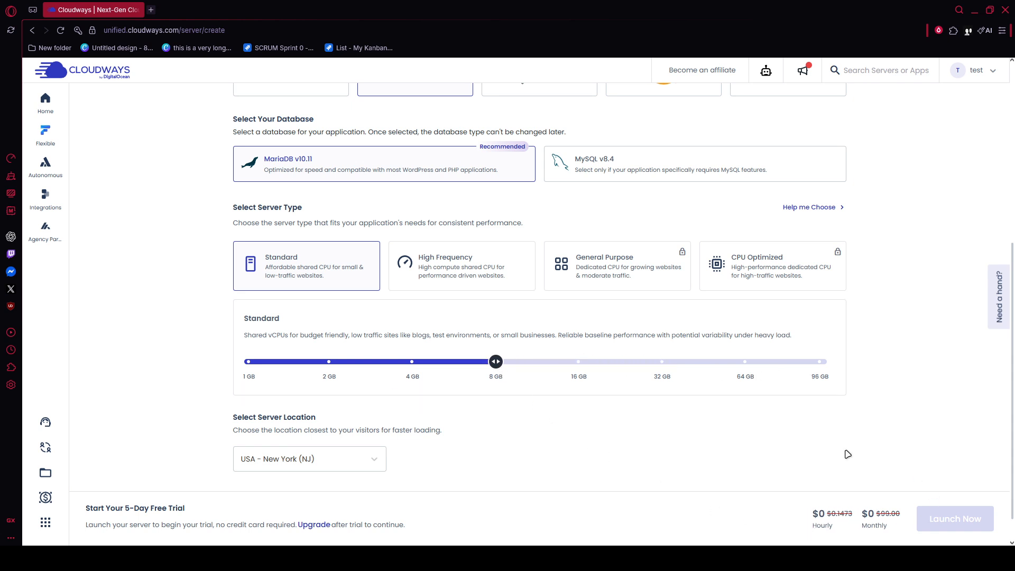
Step: Set the server location to USA - Dallas
scroll(422, 452, "down", 1)
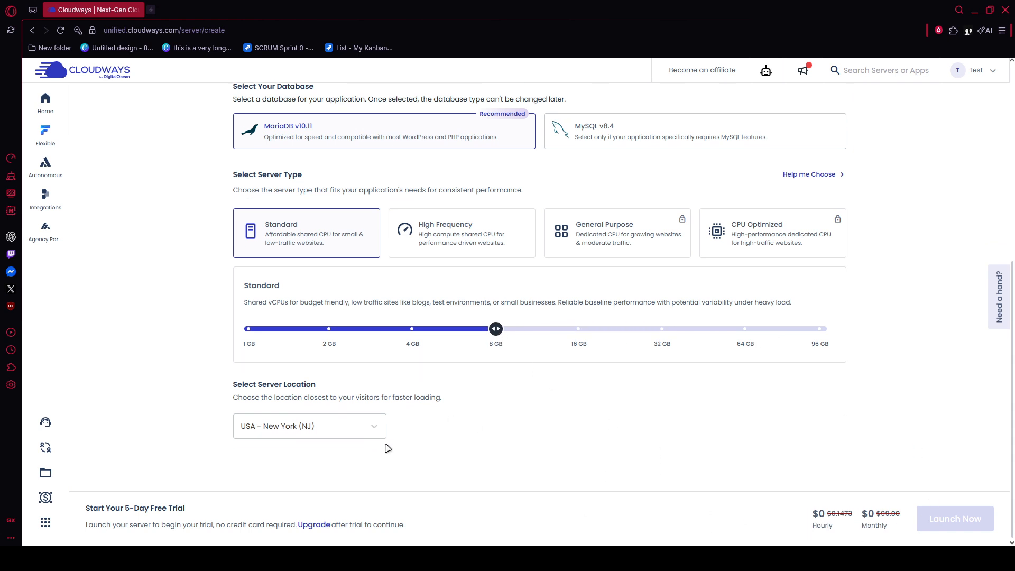
left_click(349, 423)
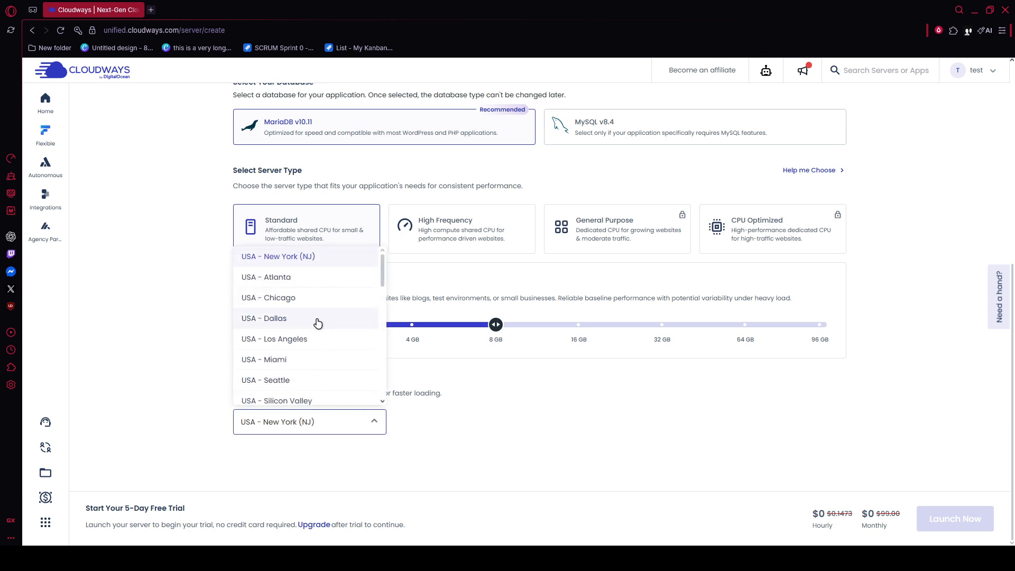
left_click(317, 324)
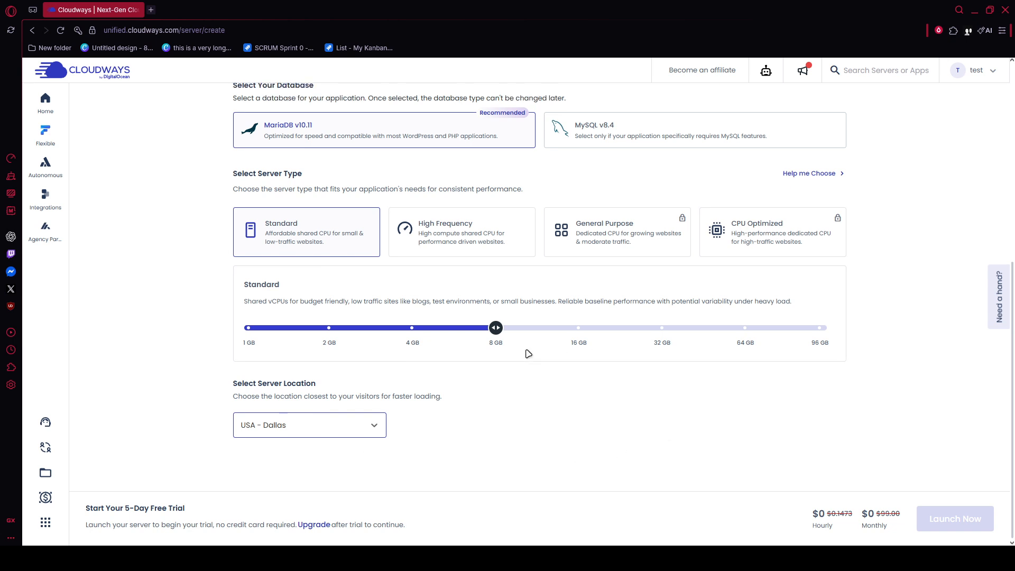
Step: Leave the new server form without launching it and open My First App from the applications list
scroll(527, 351, "up", 4)
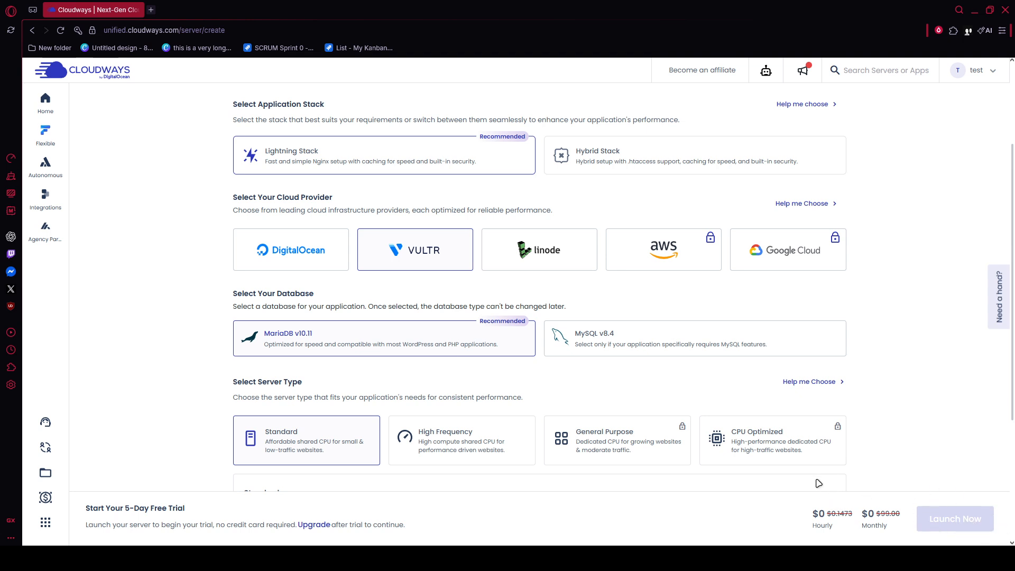
scroll(645, 394, "up", 2)
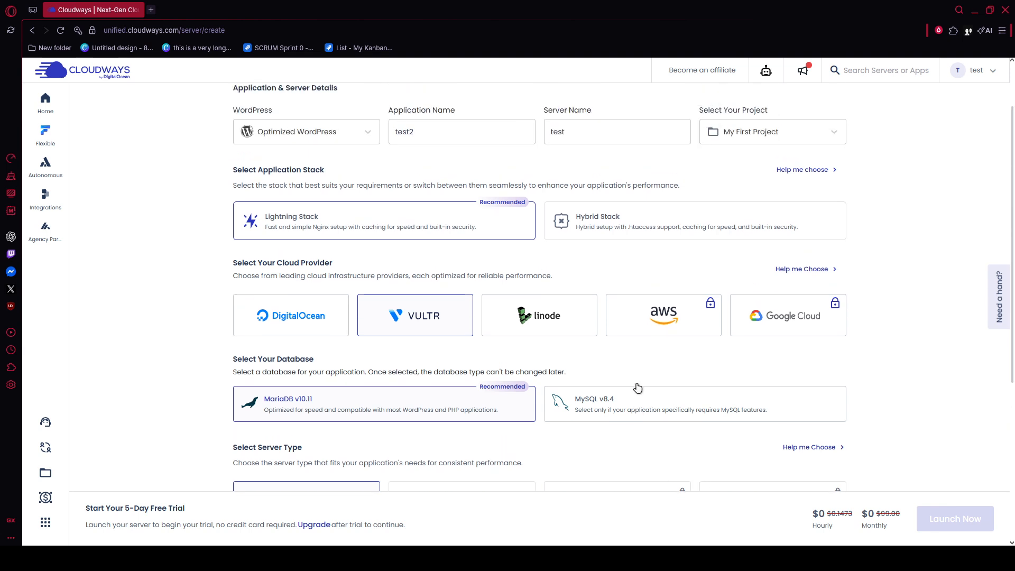
scroll(637, 388, "up", 2)
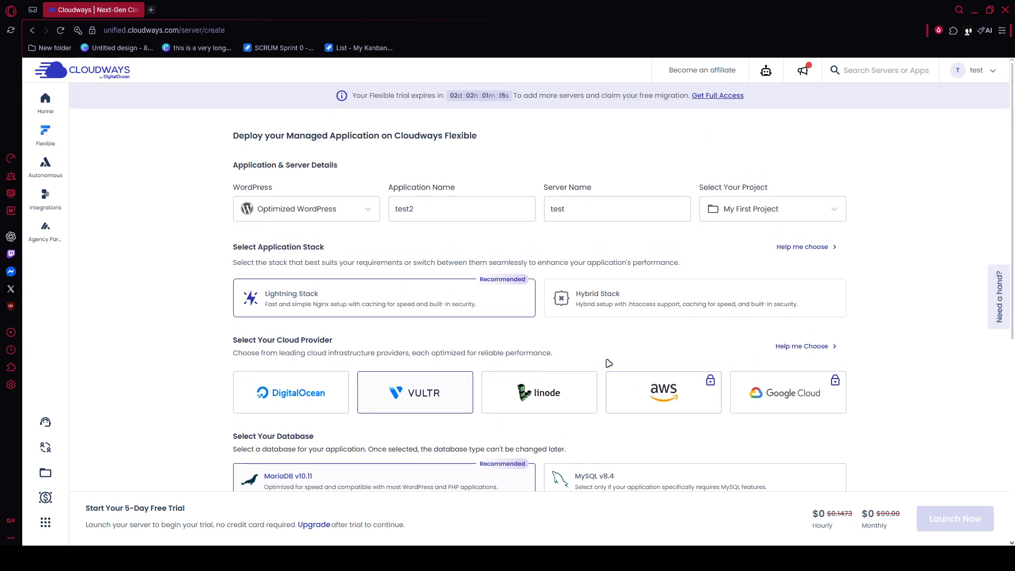
key("alt+Left")
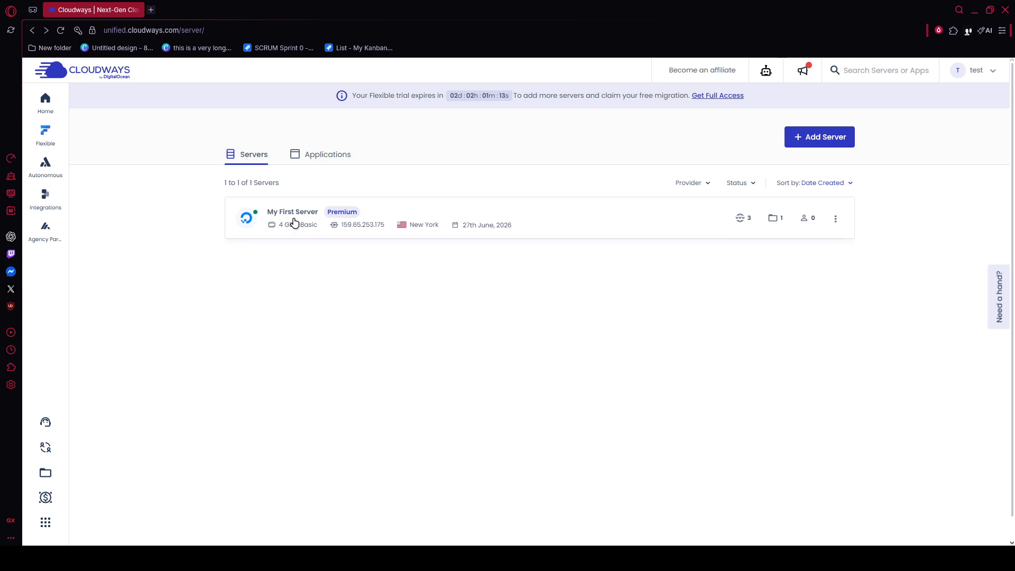
left_click(321, 159)
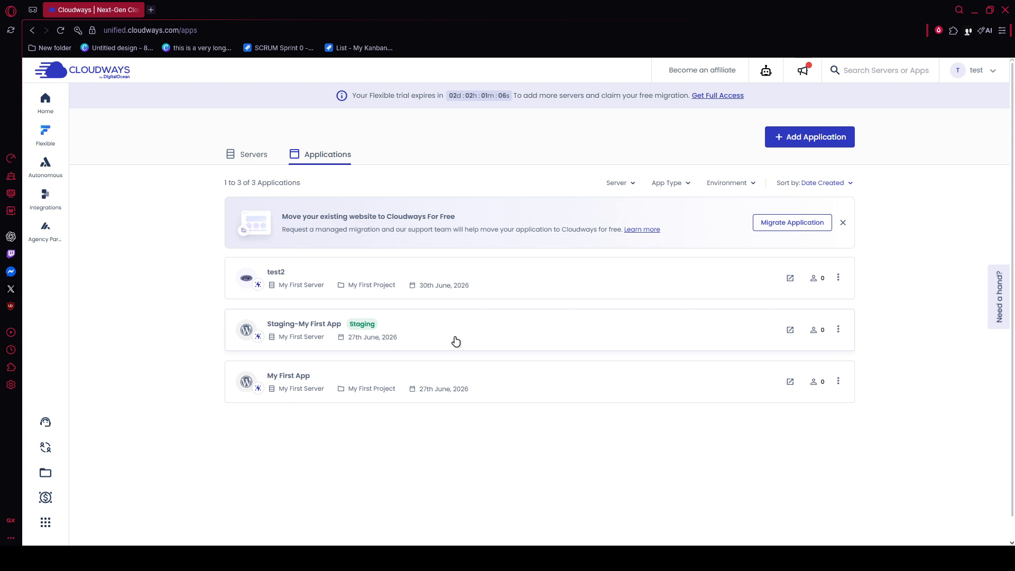
left_click(495, 379)
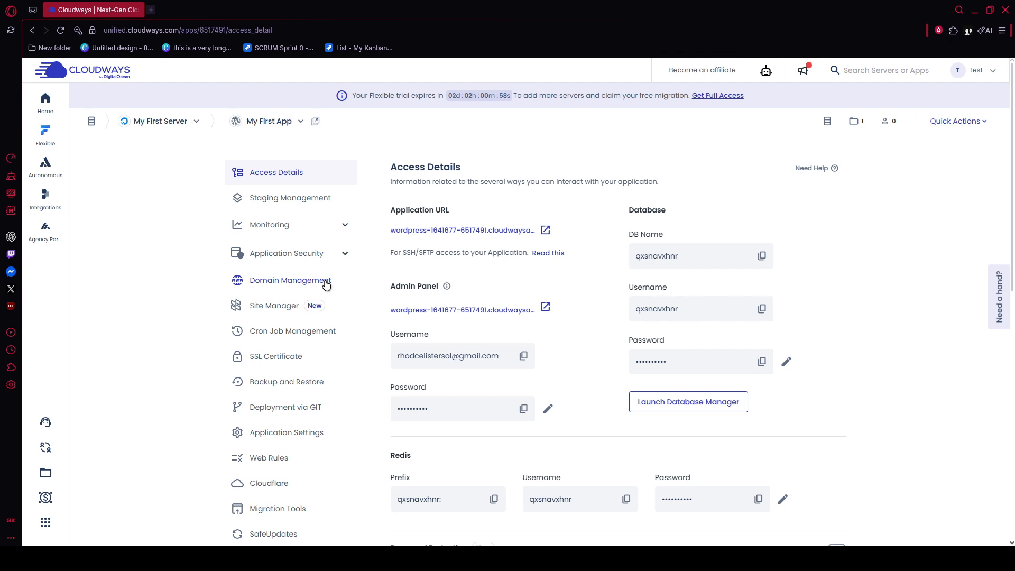
Step: Examine the SSL certificate settings of My First App, including the certificate type choice and the e-mail field
left_click(306, 356)
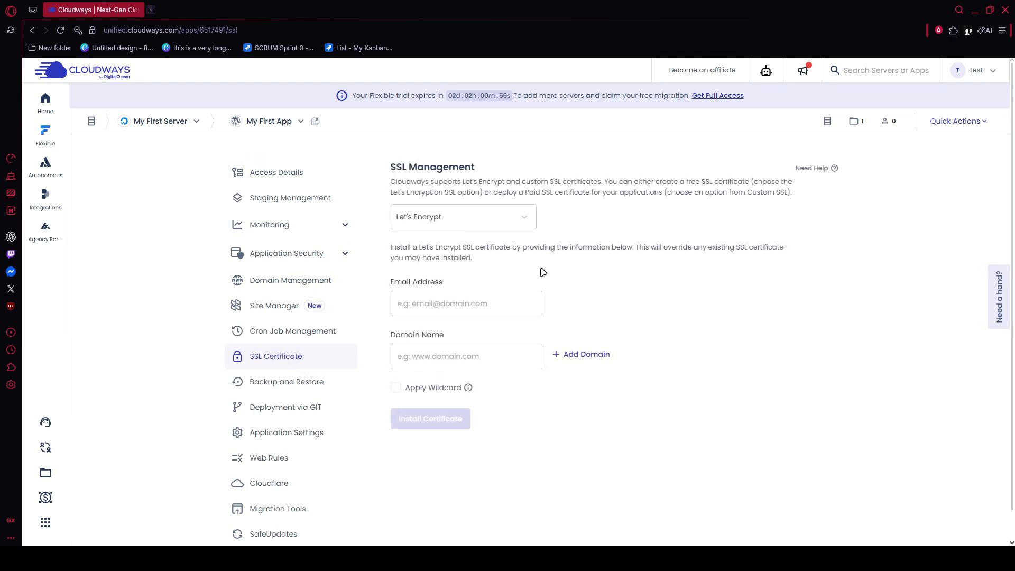
left_click(488, 303)
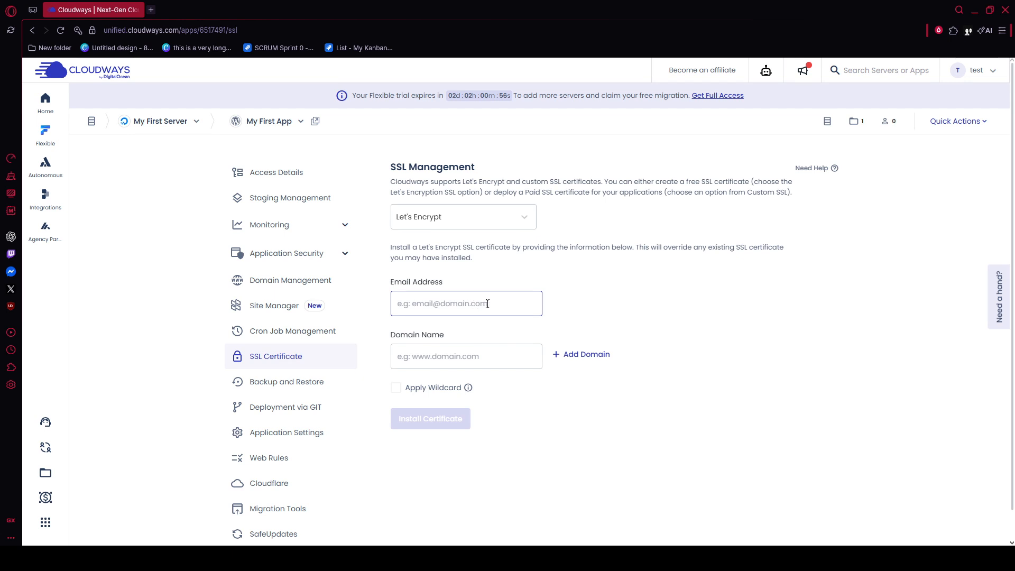
left_click(489, 227)
left_click(501, 217)
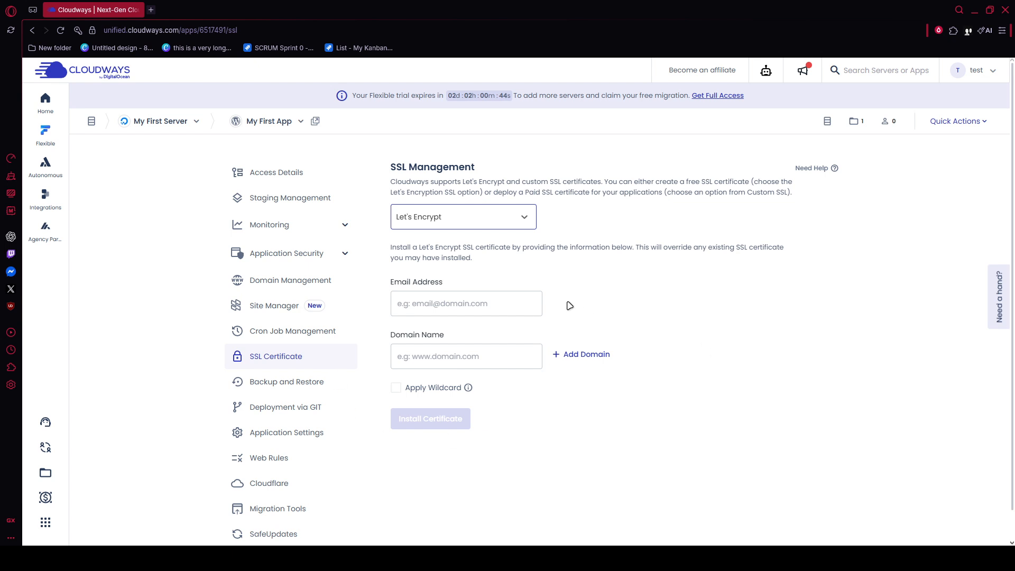
Step: Open an extra blank browser tab, return to Cloudways and open Domain Management for My First App
left_click(151, 10)
left_click(103, 11)
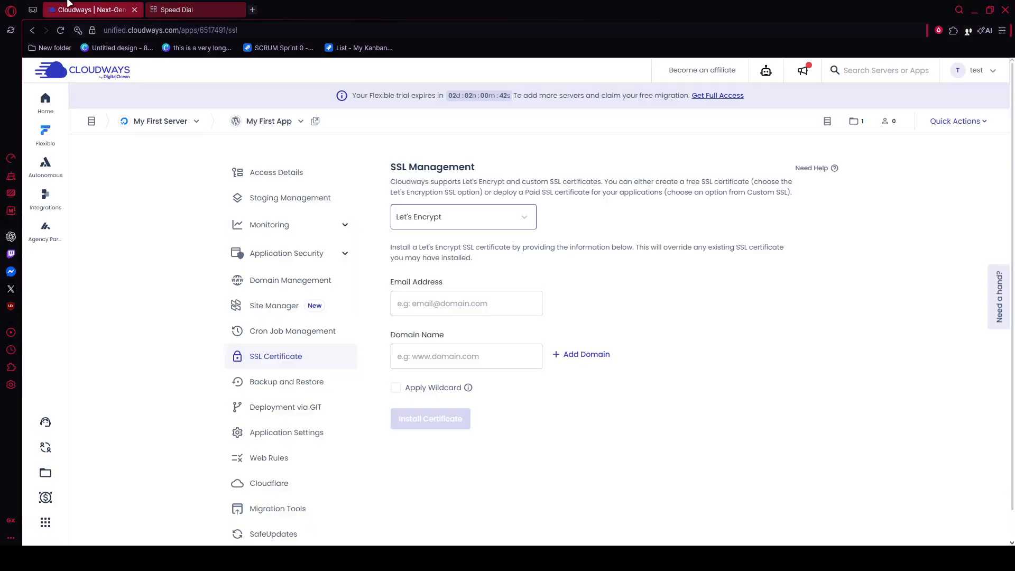
left_click(296, 282)
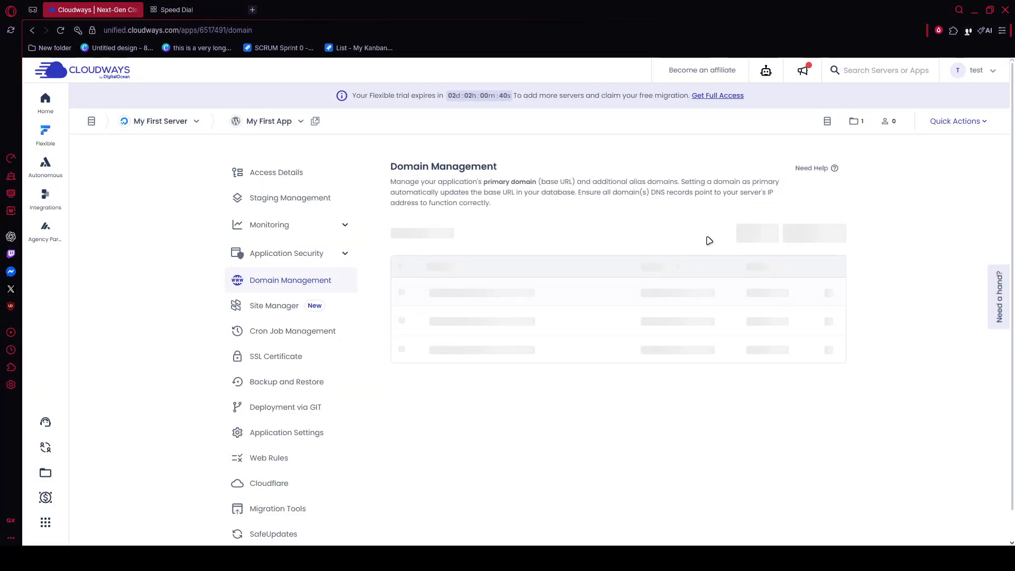